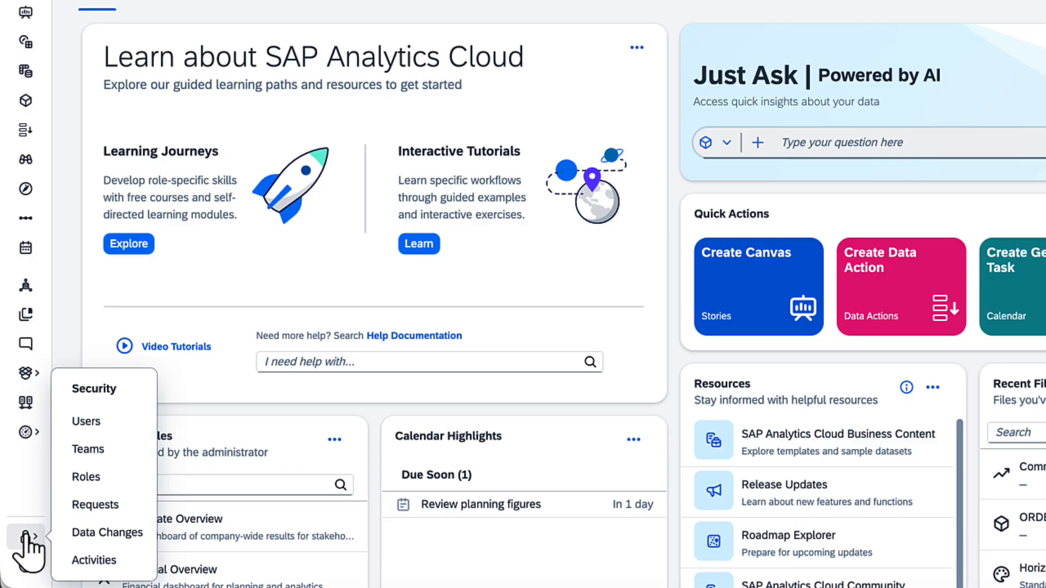
- Open the Roles list and filter it to Business Intelligence licence roles
left_click(88, 479)
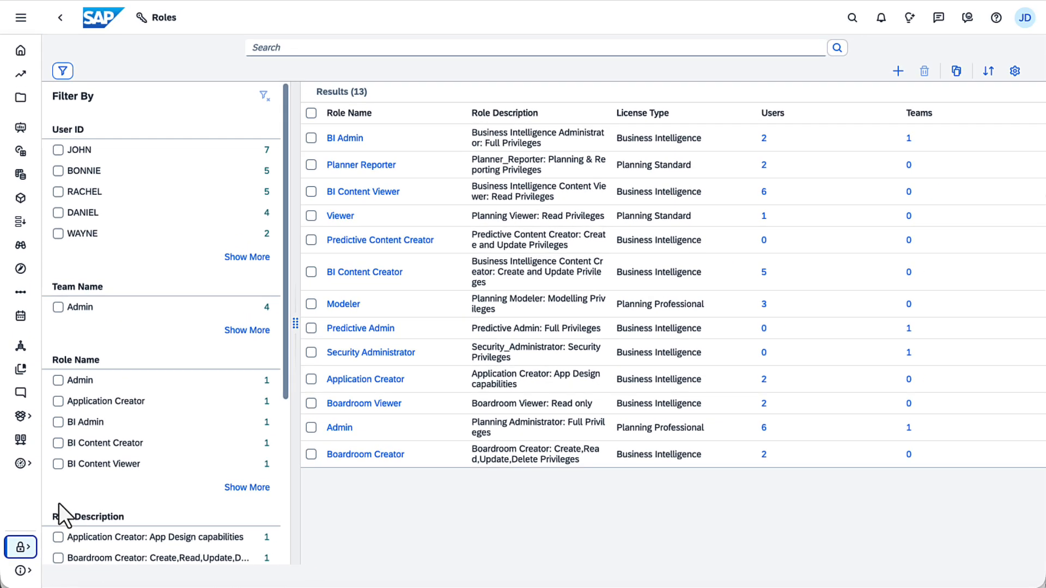
scroll(289, 522, "down", 5)
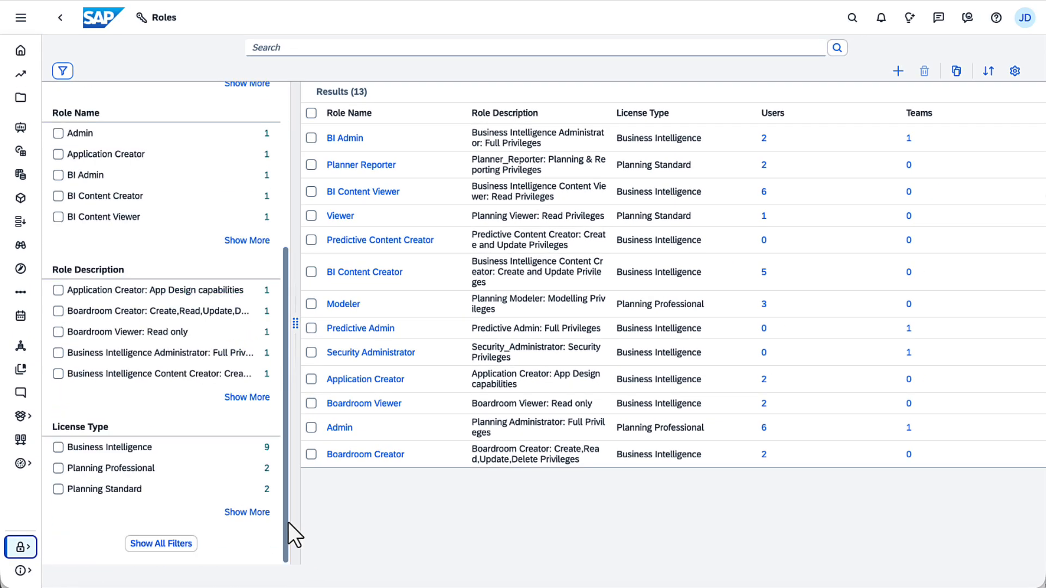
left_click(59, 447)
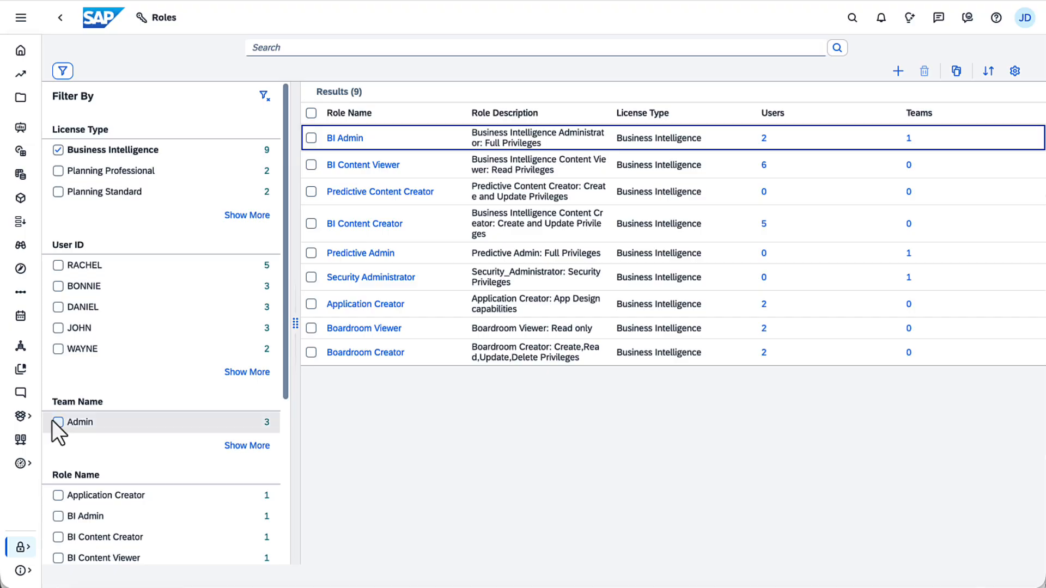
- Filter to Planning Professional and Planning Standard roles, then clear filters to show all 13
left_click(58, 173)
left_click(58, 191)
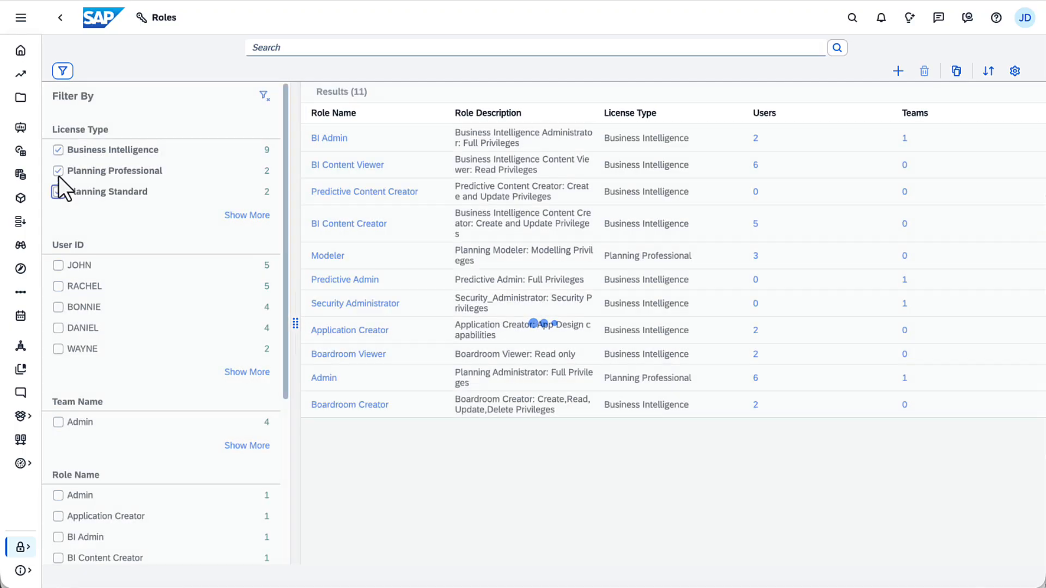
left_click(58, 150)
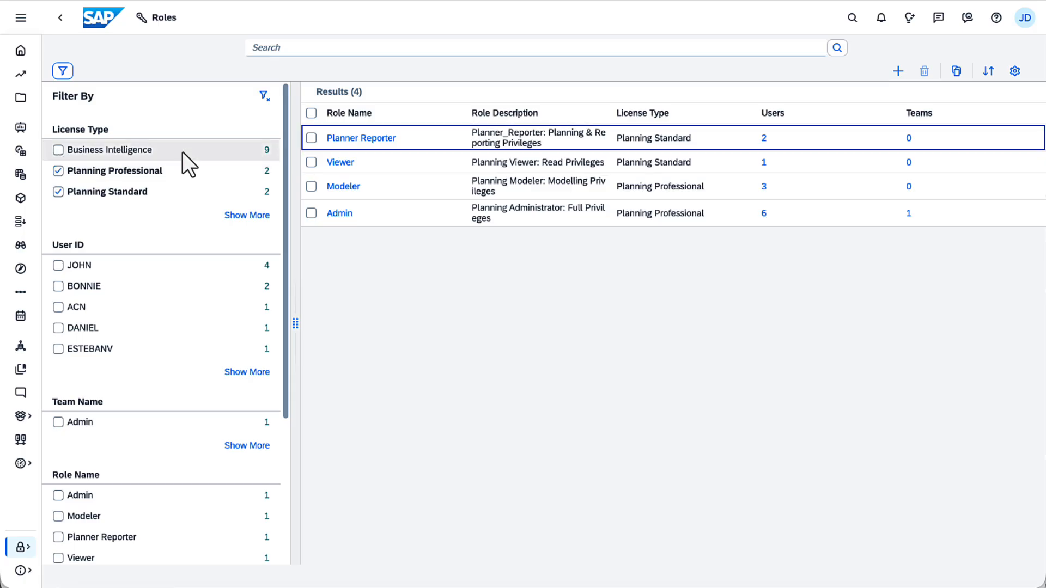
left_click(267, 100)
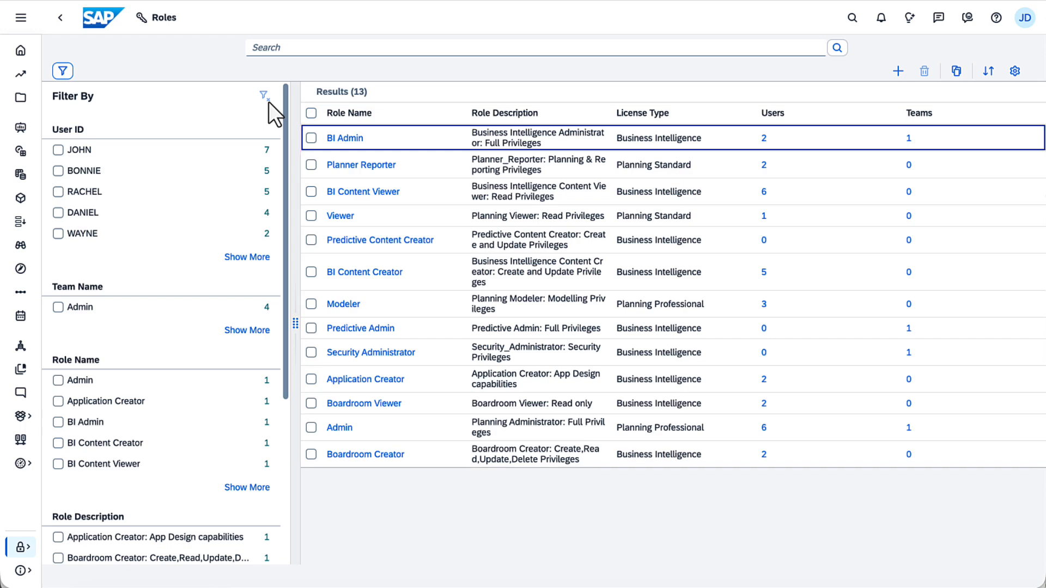
- Start a new role named Planner_Restricted, described 'Finance Team Intern', with Planning Standard licence
left_click(897, 72)
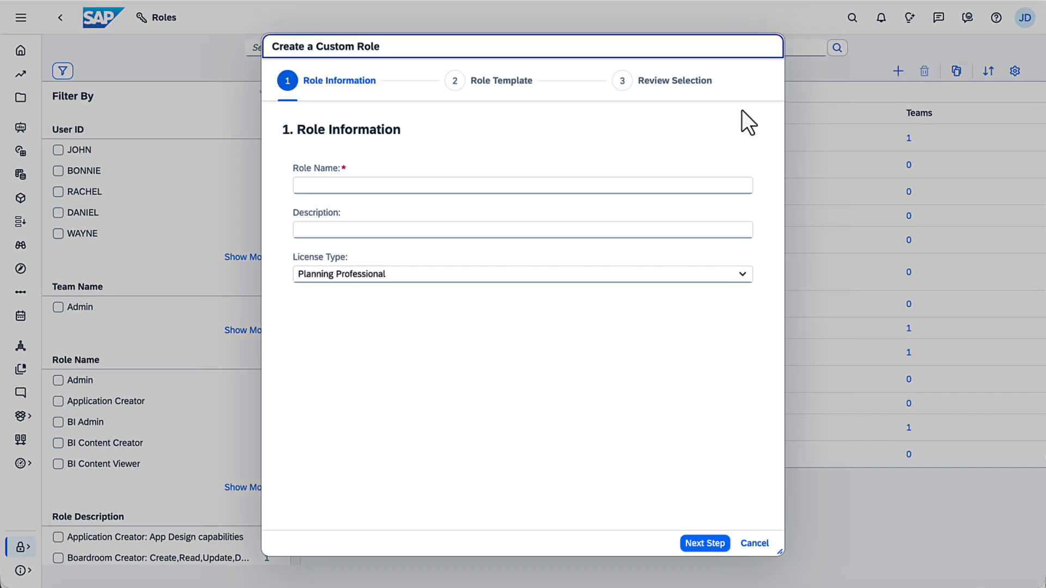
left_click(296, 191)
type("Planner_Restricted")
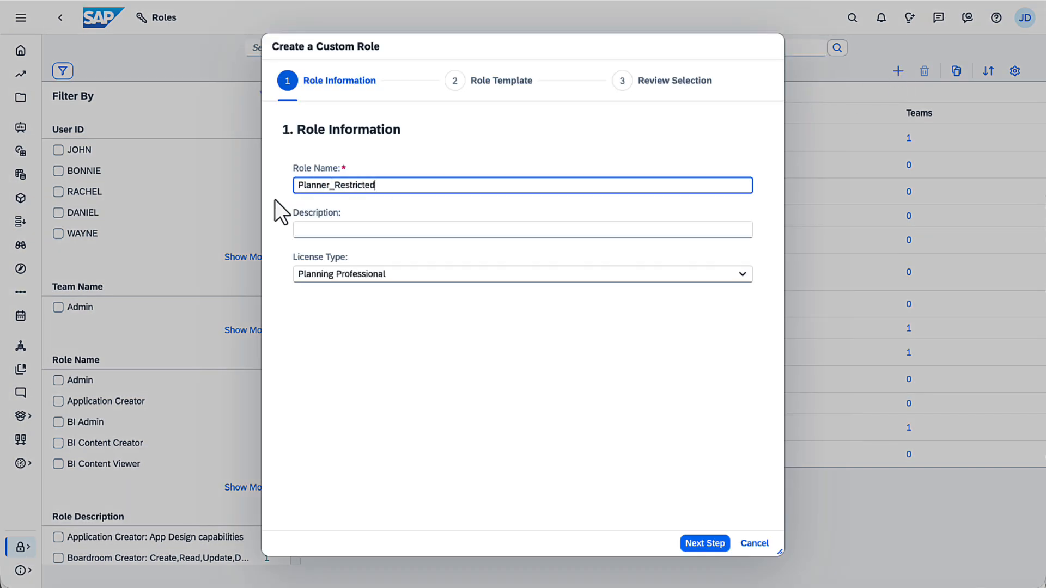
left_click(294, 236)
type("Finance Team Intern")
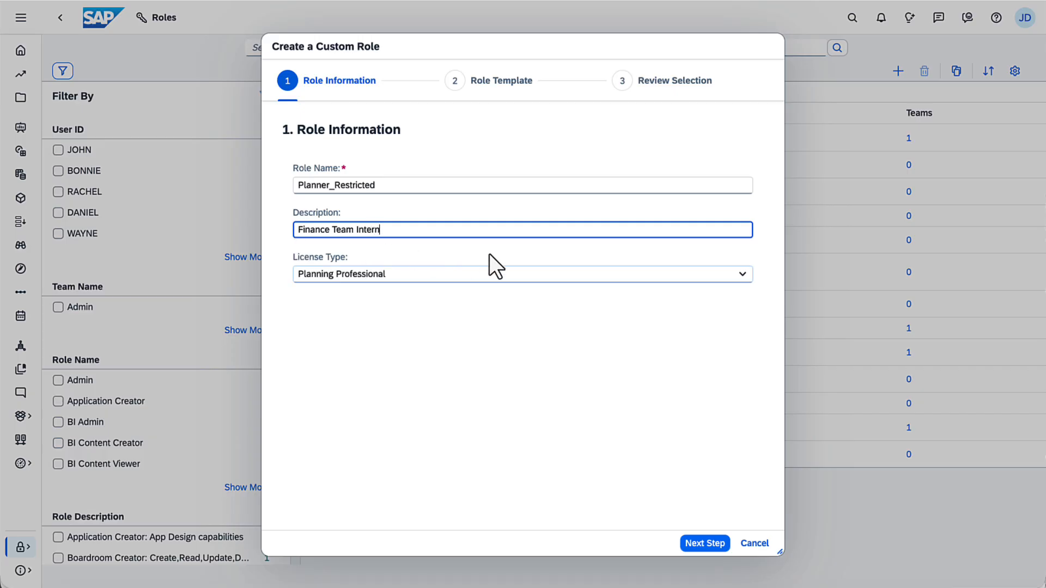
left_click(742, 274)
left_click(668, 316)
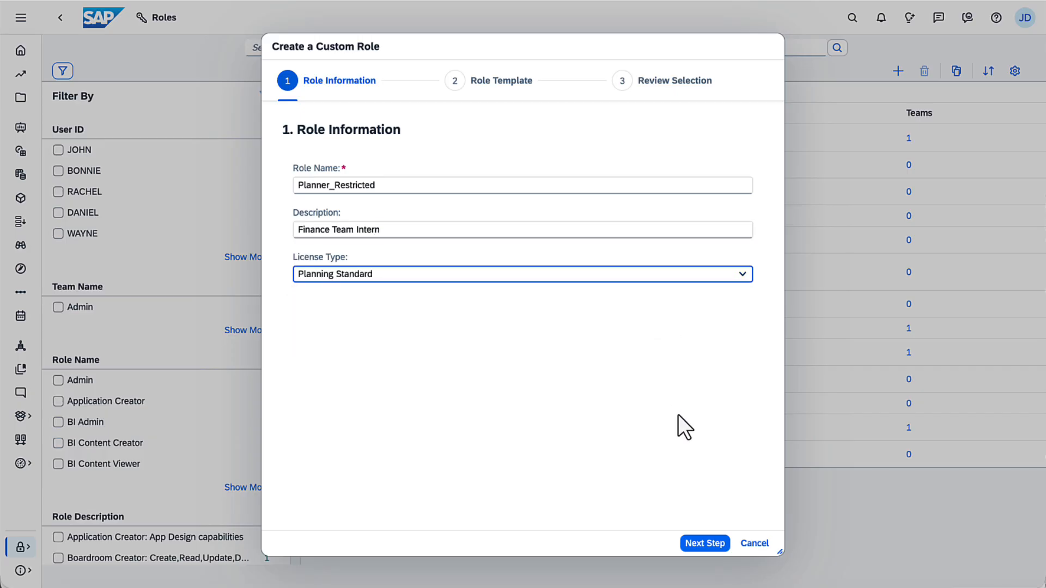
- Base the role on the Planner Reporter template and save it
left_click(703, 543)
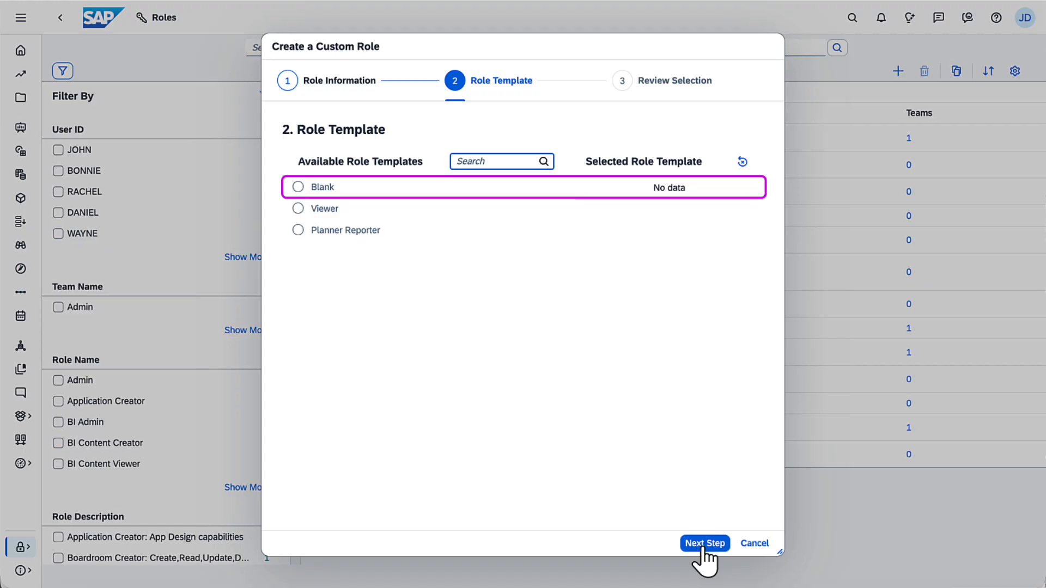
left_click(298, 231)
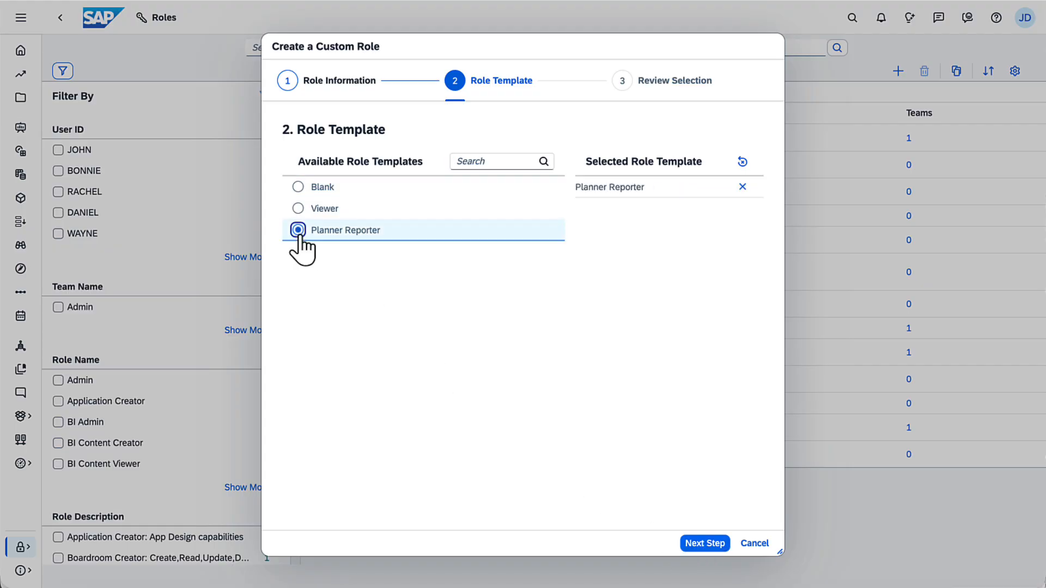
left_click(706, 543)
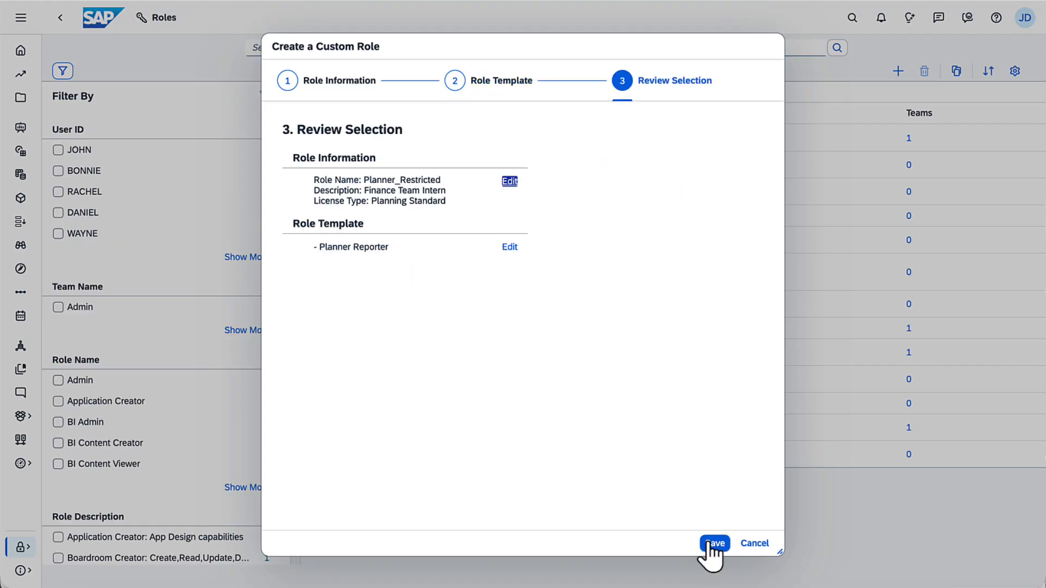
left_click(710, 543)
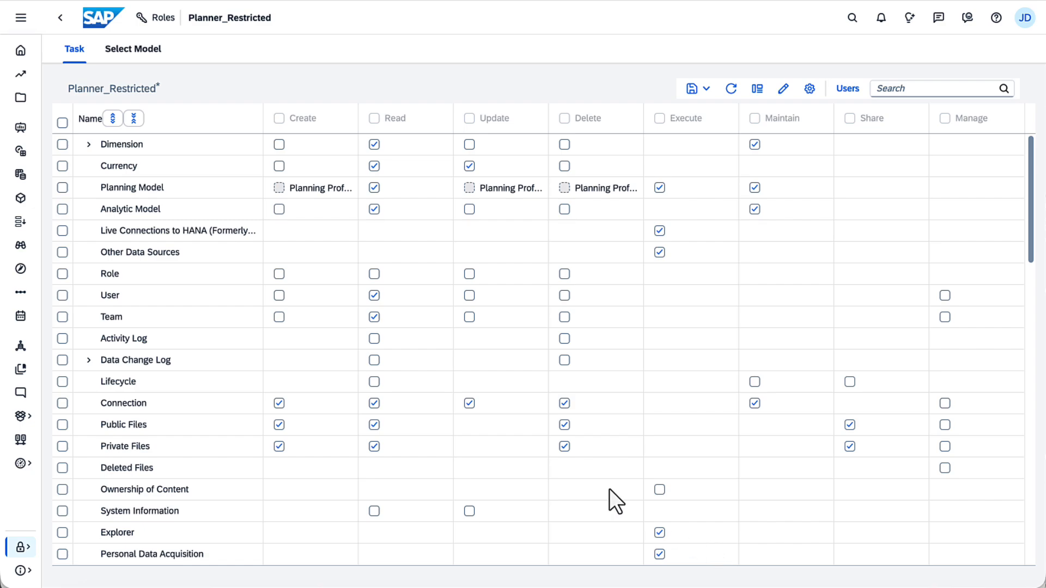
left_click(88, 143)
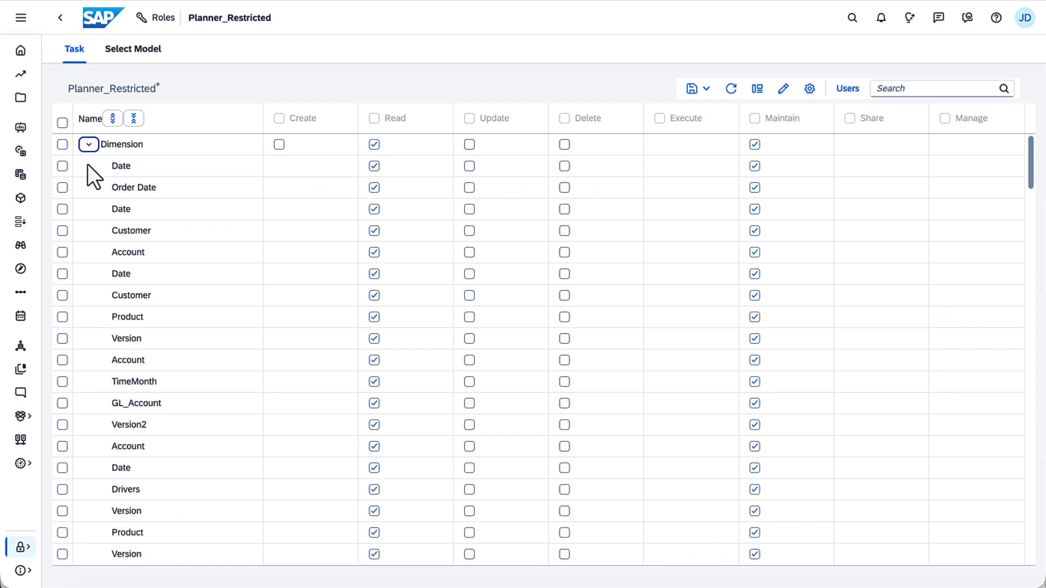
left_click(89, 146)
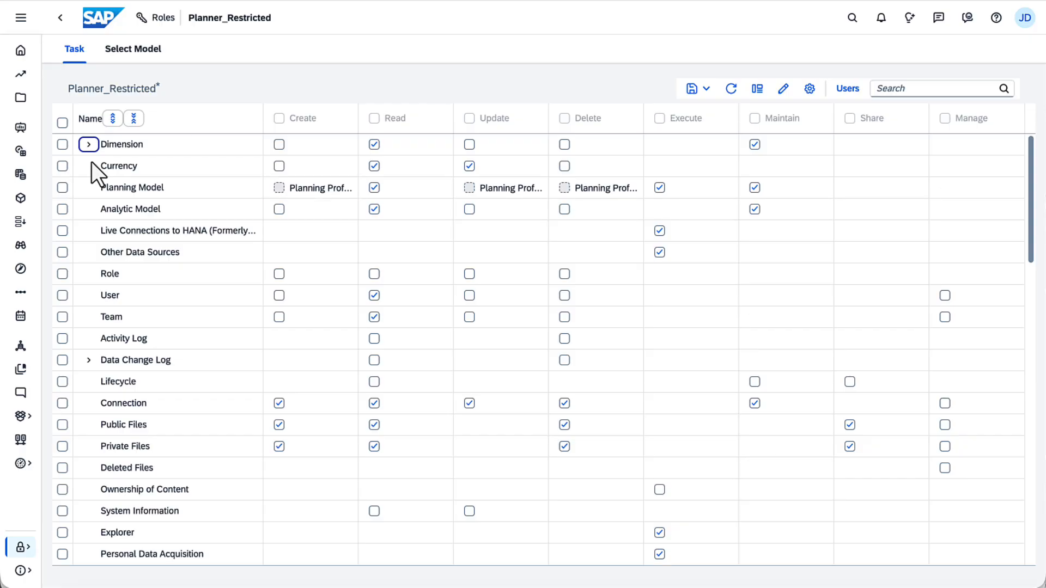
- Add the HR_EMPLOYEE_Update model from Public > Models to the role's data access
left_click(131, 50)
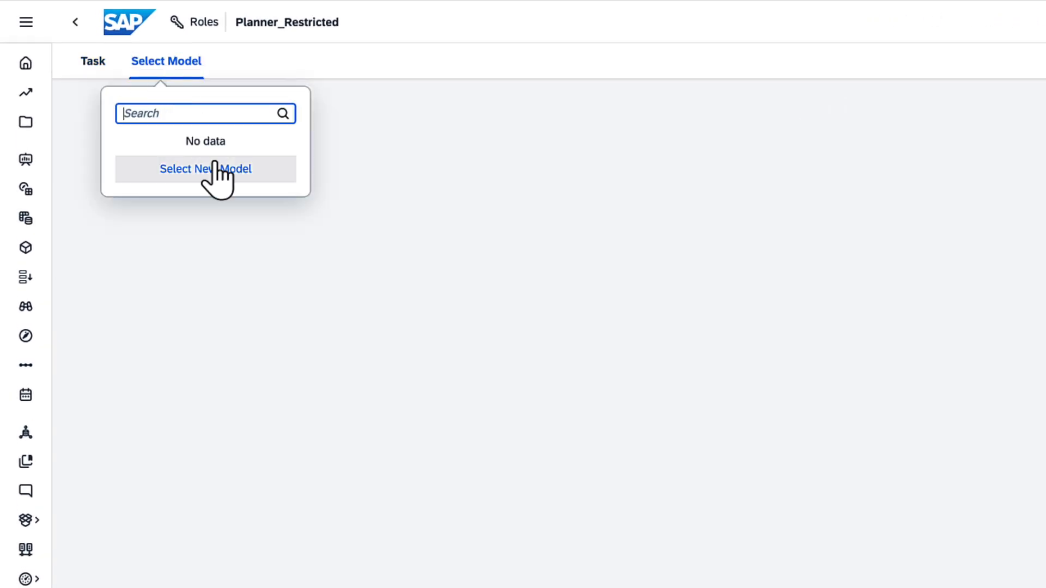
left_click(216, 166)
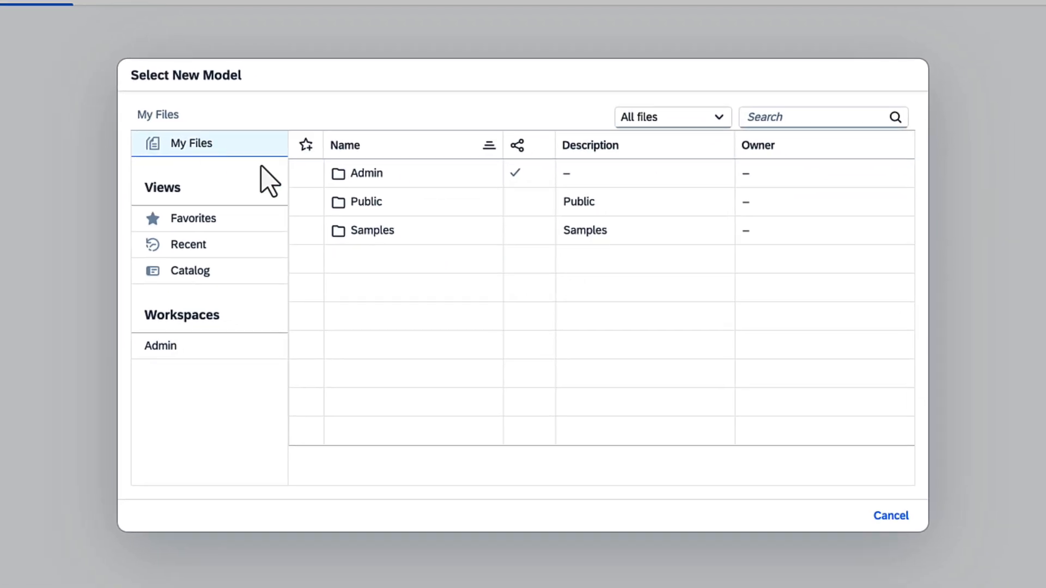
left_click(359, 203)
left_click(362, 229)
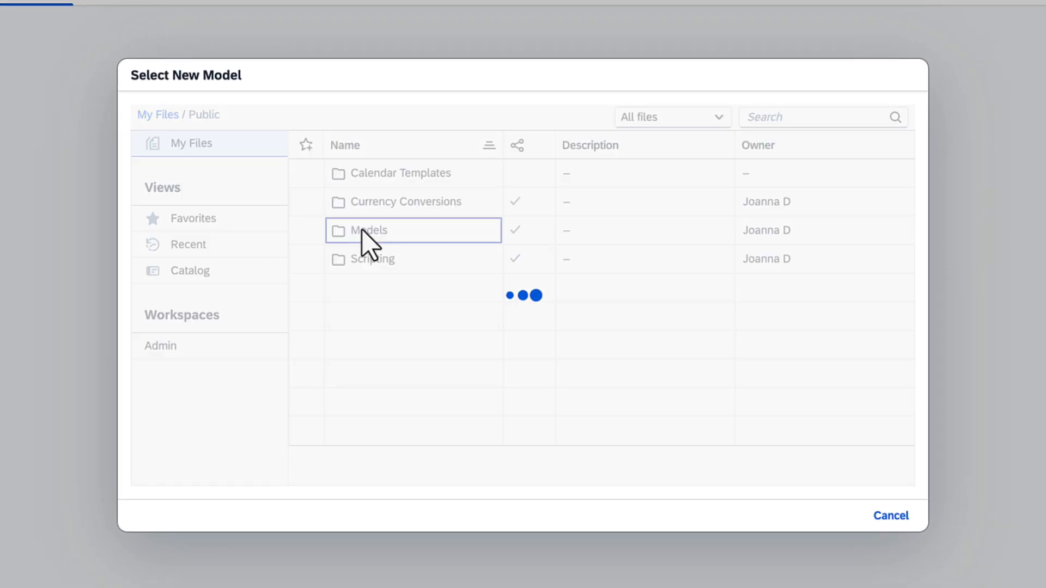
left_click(386, 176)
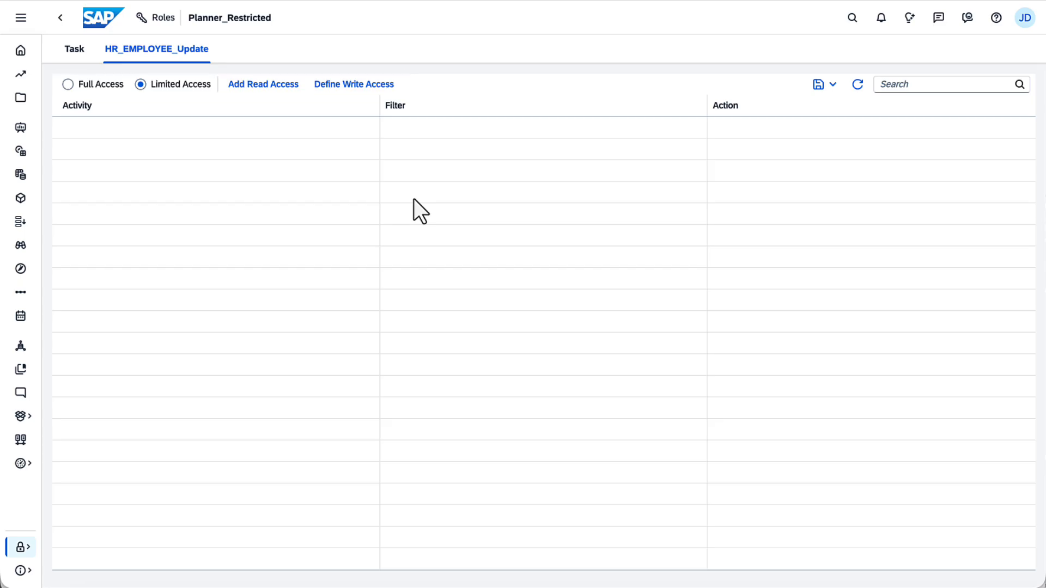
left_click(73, 49)
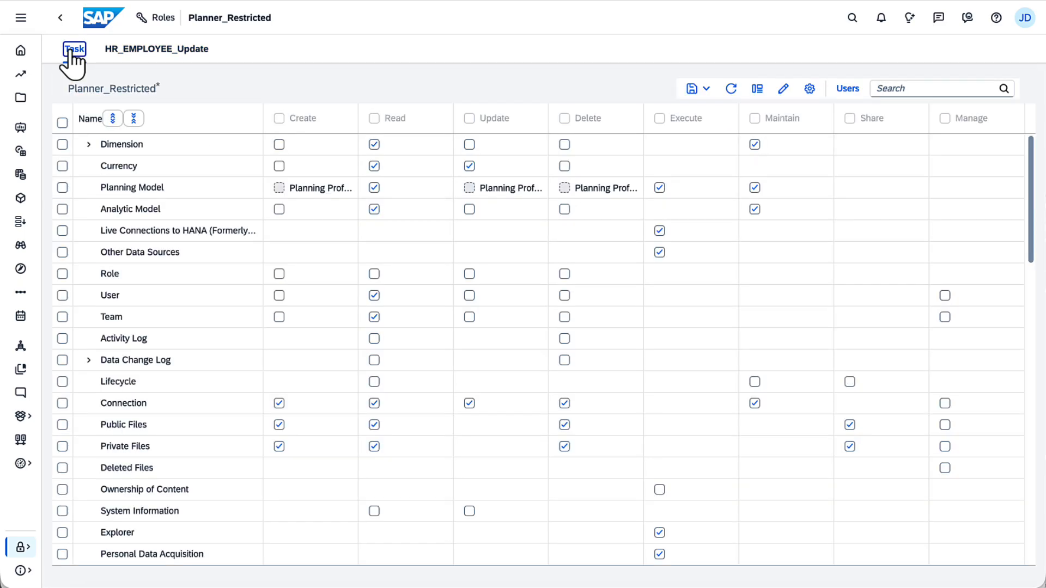
- Remove Update on Currency and Execute on Data Action from the role's task permissions
left_click(809, 89)
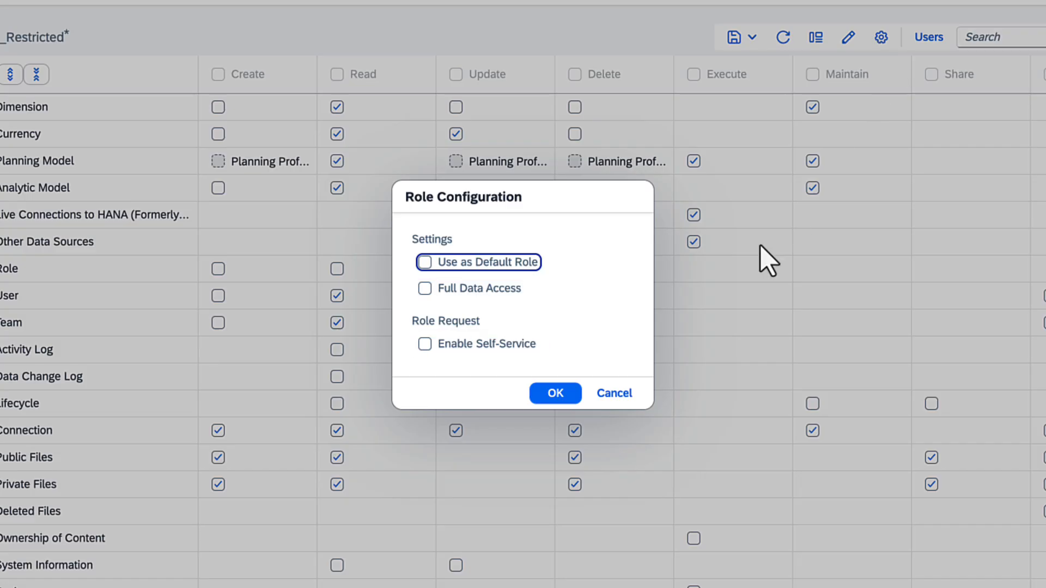
left_click(614, 394)
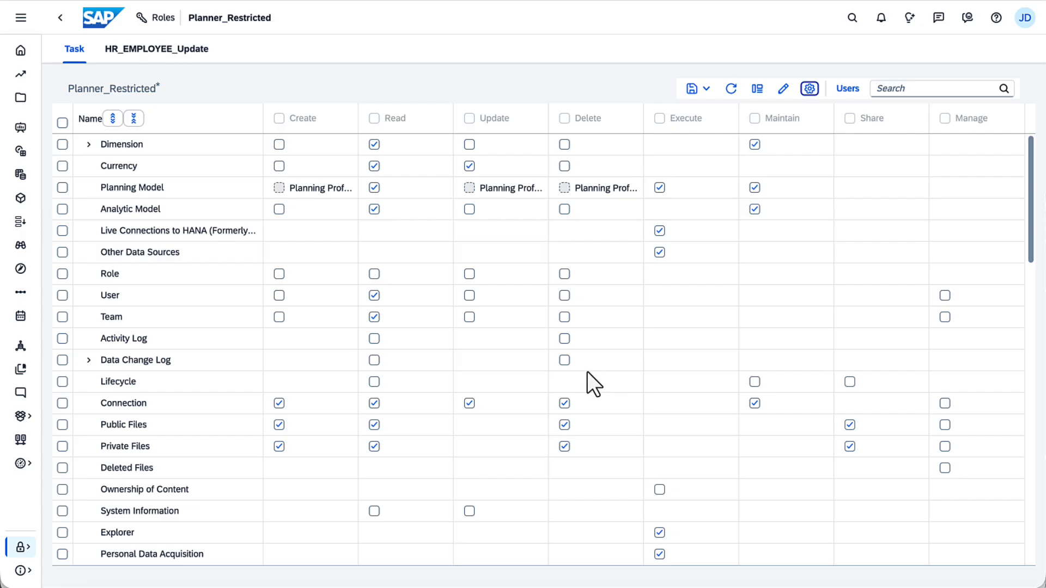
left_click(469, 166)
left_click(1030, 438)
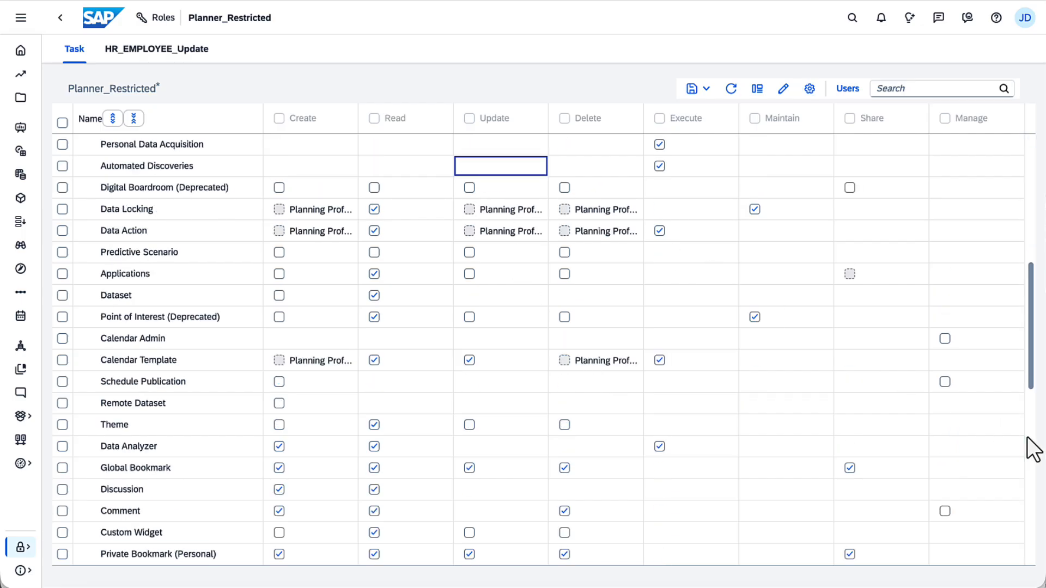
left_click(660, 231)
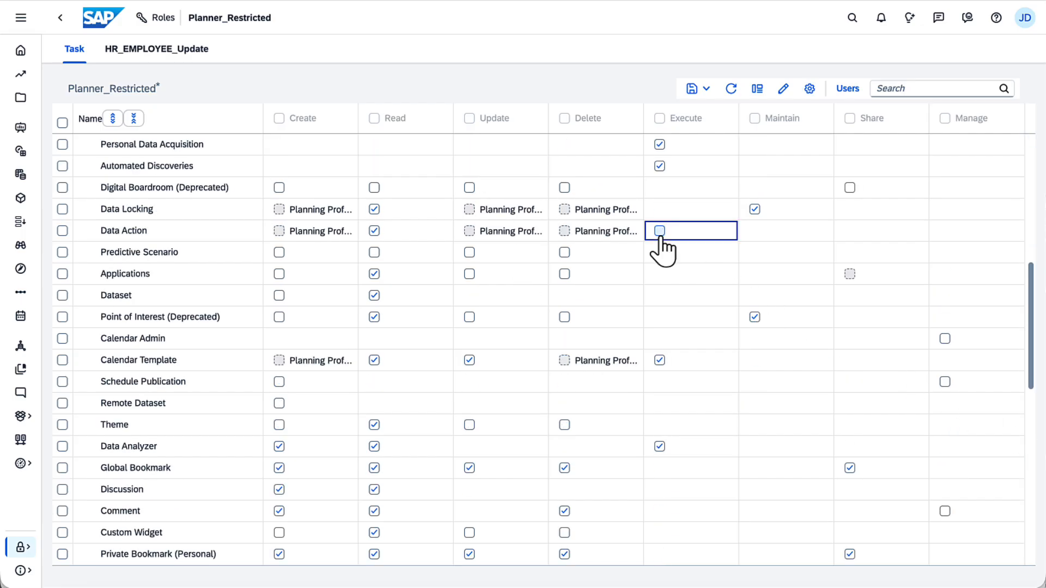
- Save the Planner_Restricted role and go to the Users list
left_click(705, 88)
left_click(703, 108)
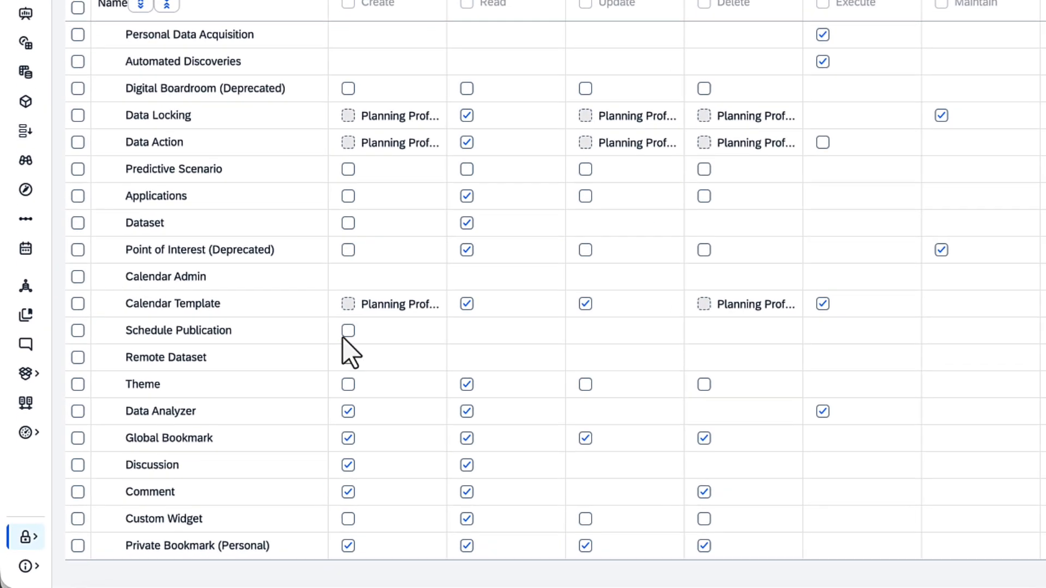
left_click(28, 538)
left_click(95, 423)
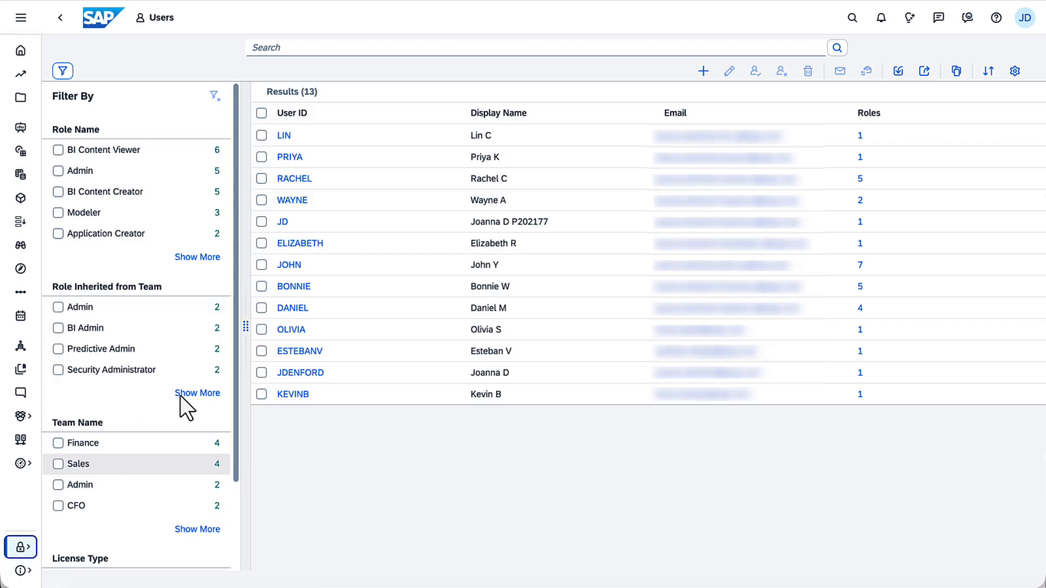
- Start a new user and fill in the user ID, e-mail address, first and last name
left_click(704, 71)
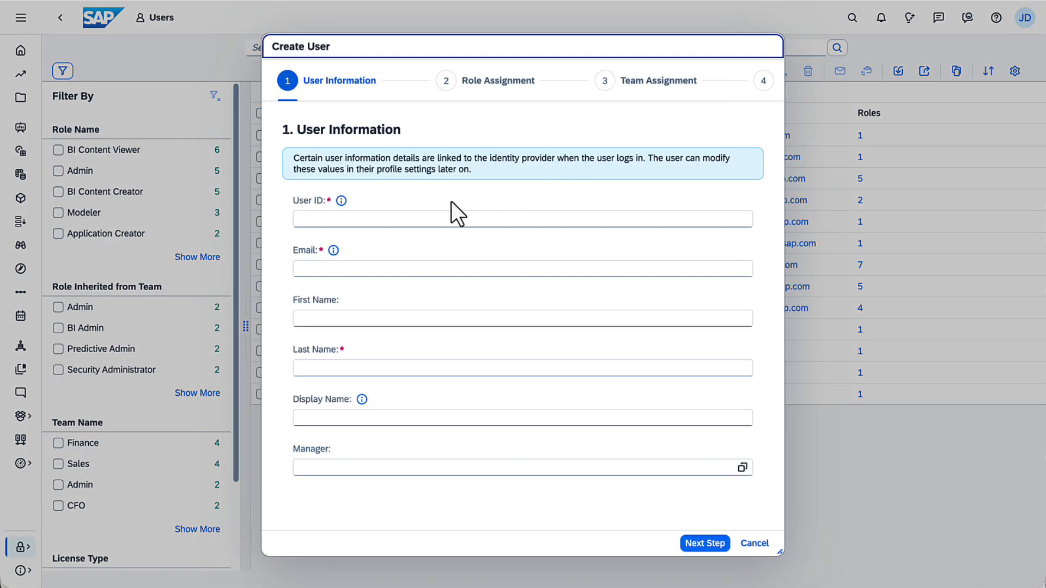
left_click(296, 223)
type("ISOBEL")
left_click(297, 271)
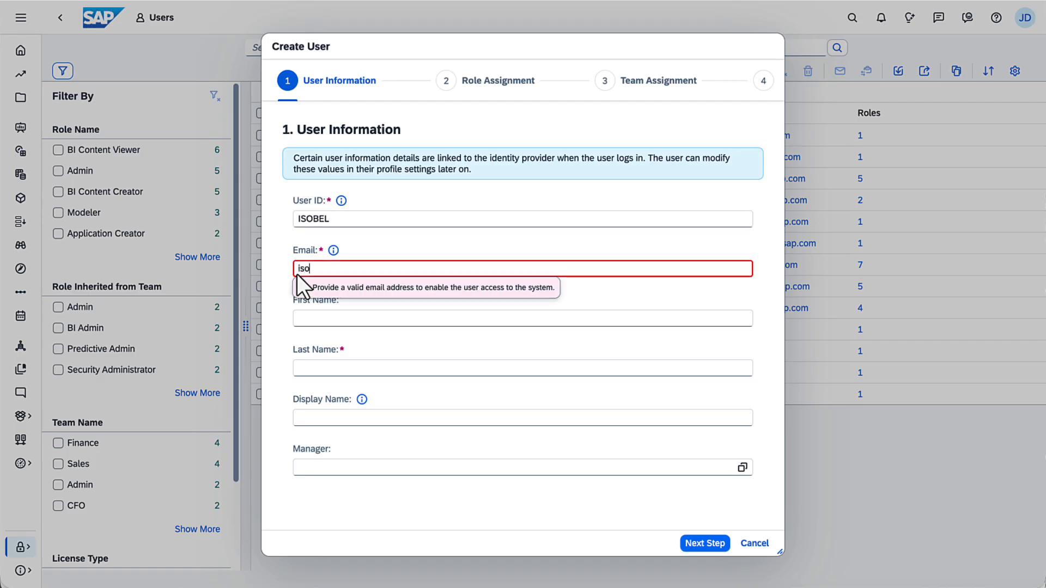
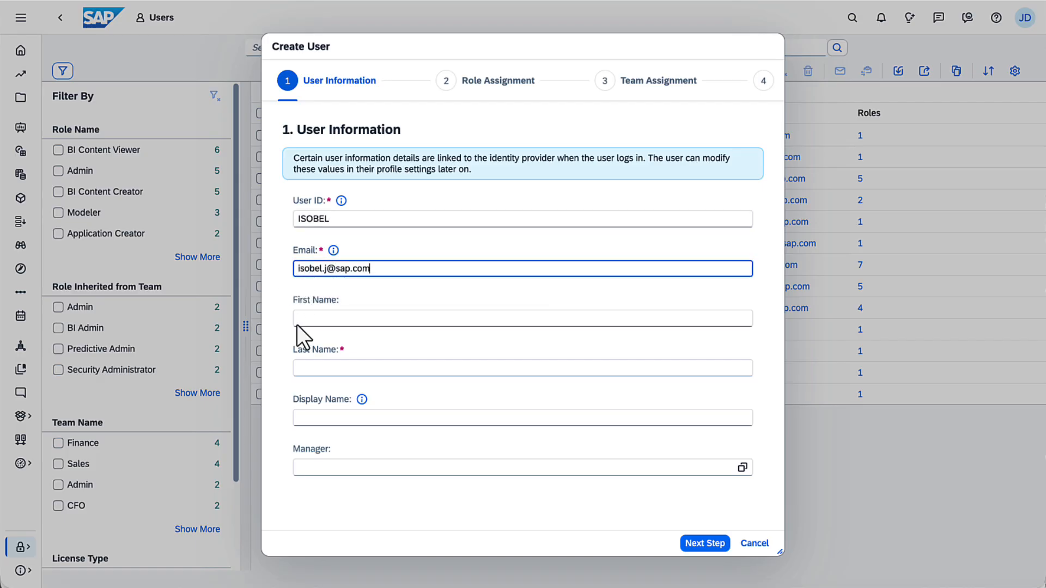
left_click(296, 322)
type("Isobel")
left_click(297, 370)
type("J")
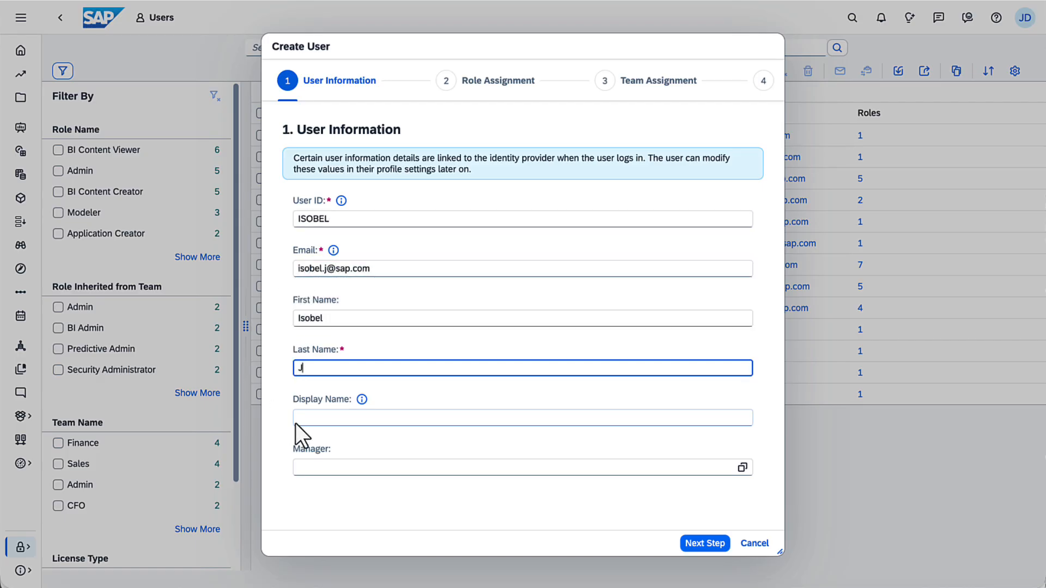
left_click(295, 419)
- Pick the user's manager, assign the Planner_Restricted role, skip teams, and save the user
left_click(742, 467)
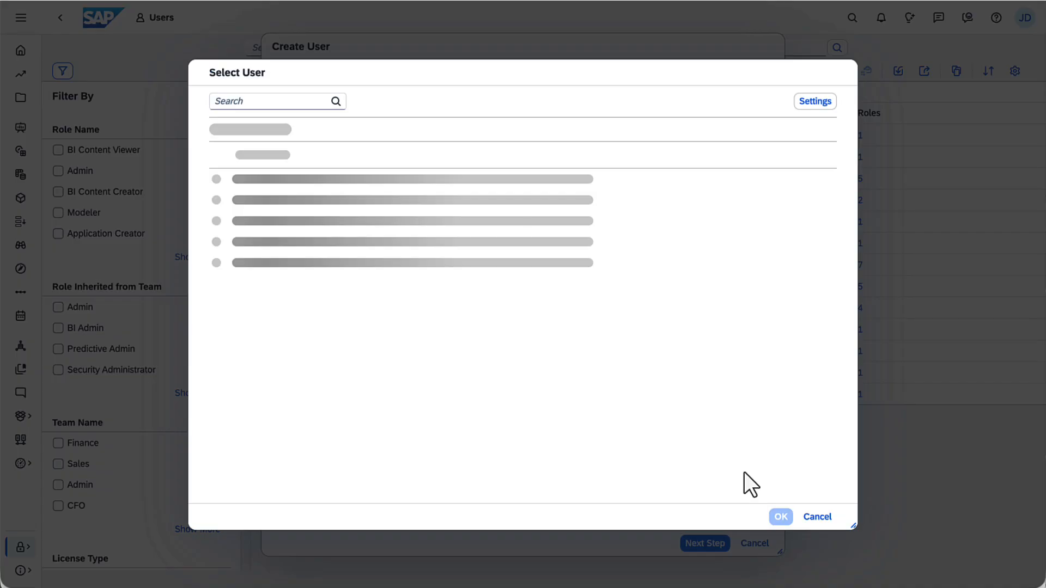
left_click(335, 333)
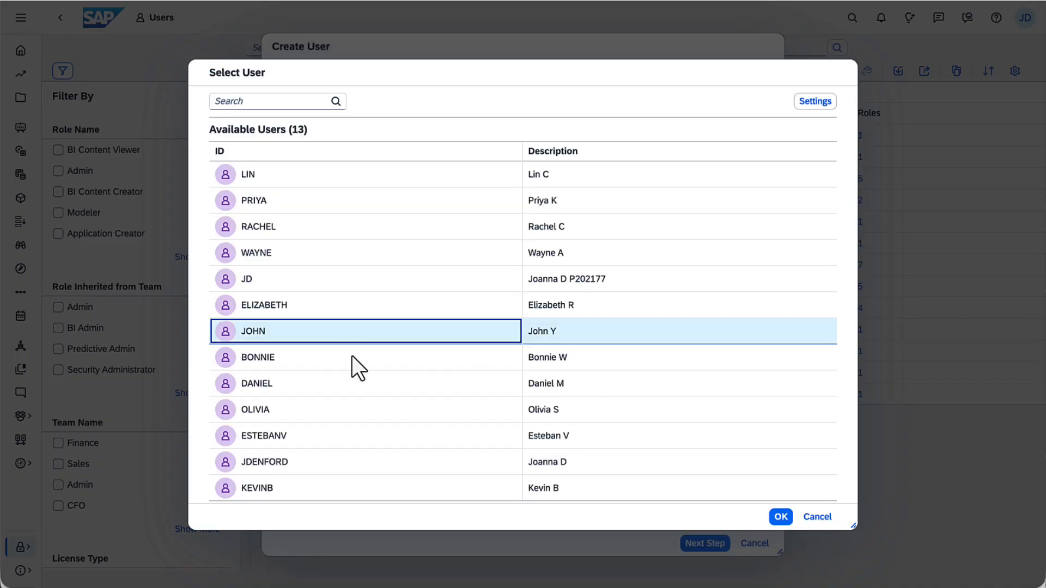
left_click(780, 517)
left_click(705, 543)
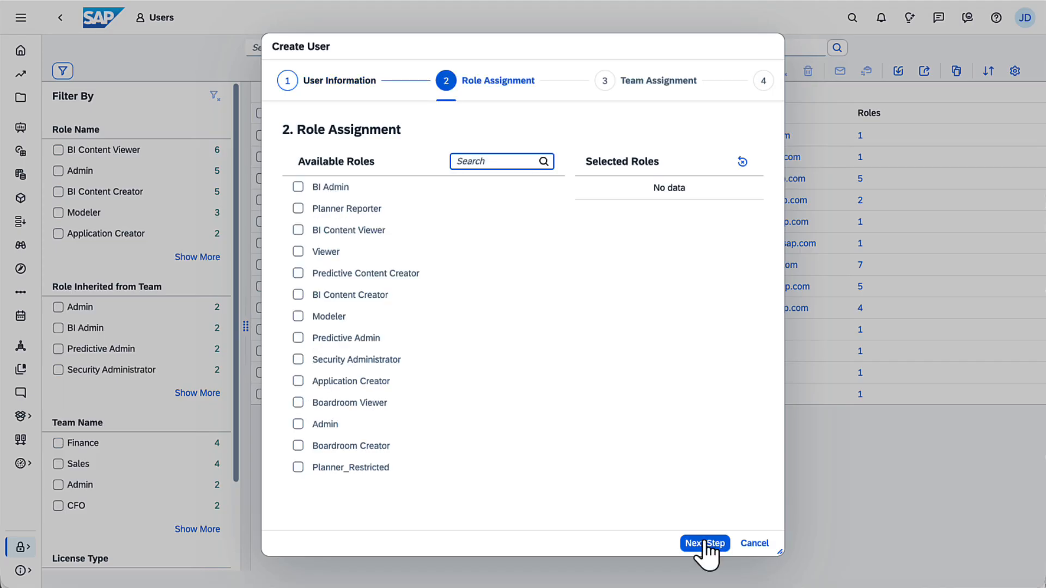
left_click(298, 468)
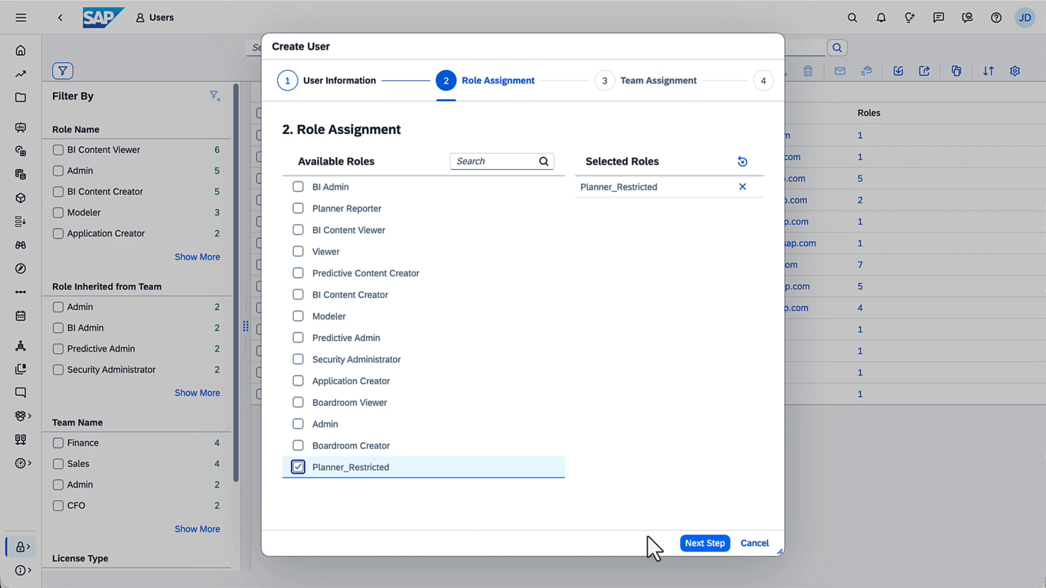
left_click(705, 543)
left_click(704, 543)
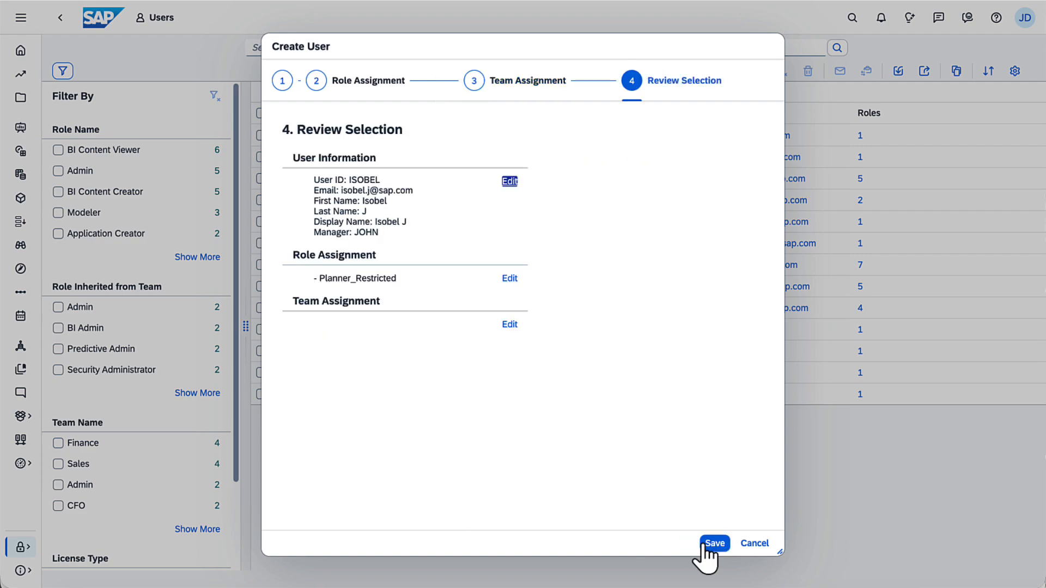
left_click(714, 543)
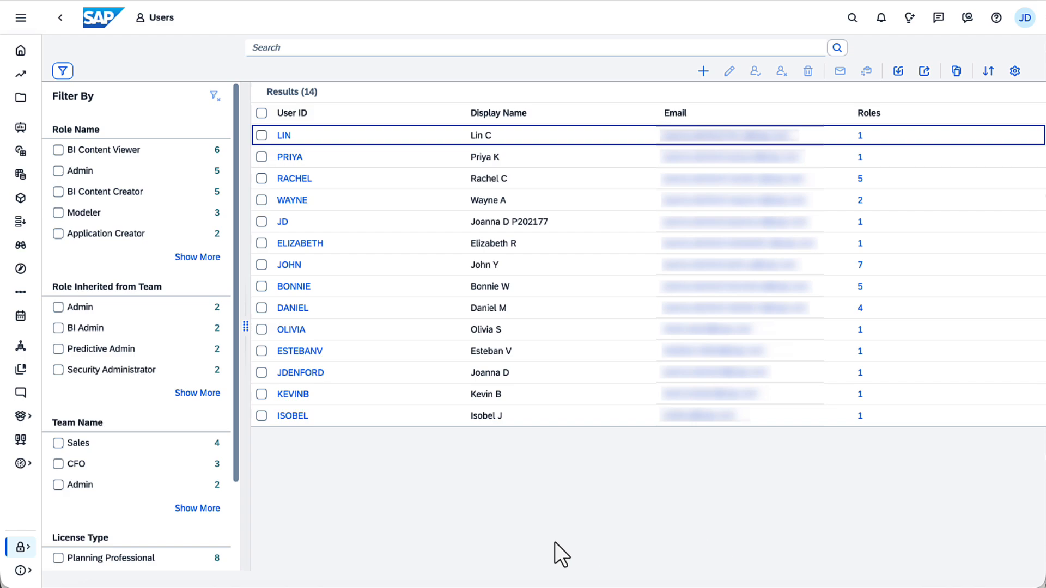
- Start a Finance team described 'Financial Planning Team' with a Finance_working folder
left_click(21, 547)
left_click(70, 478)
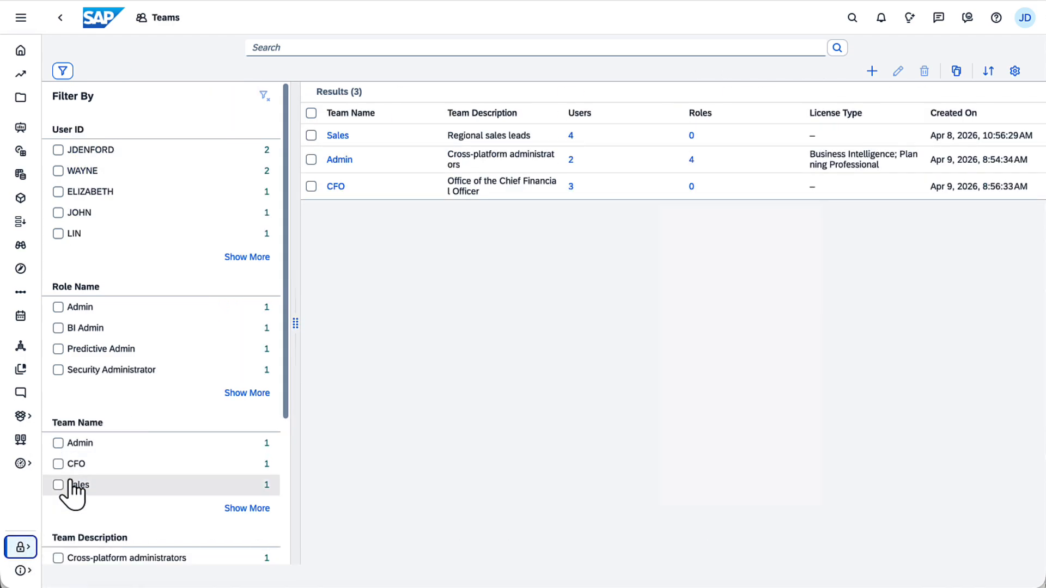
left_click(872, 71)
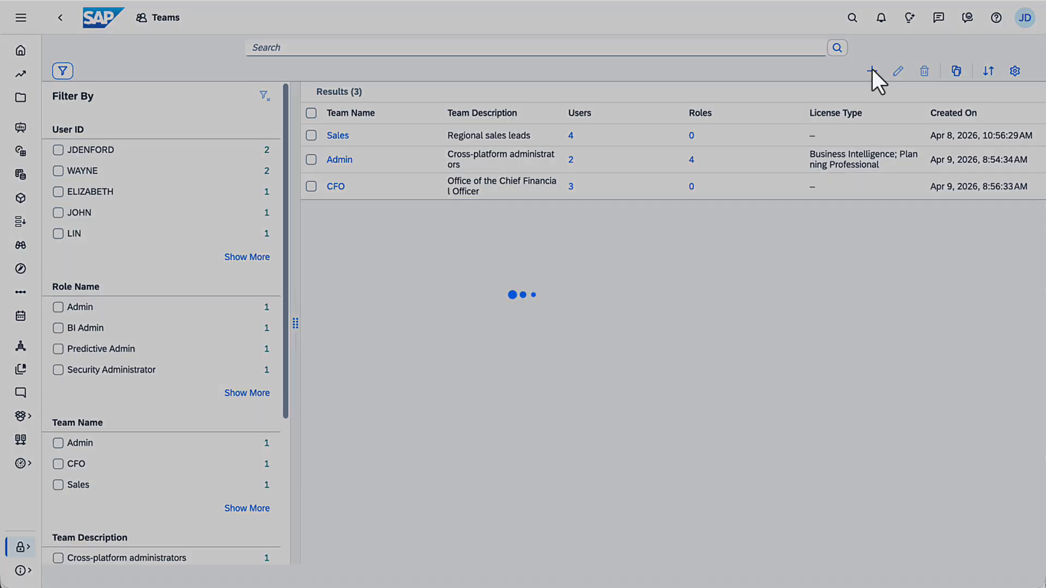
left_click(297, 192)
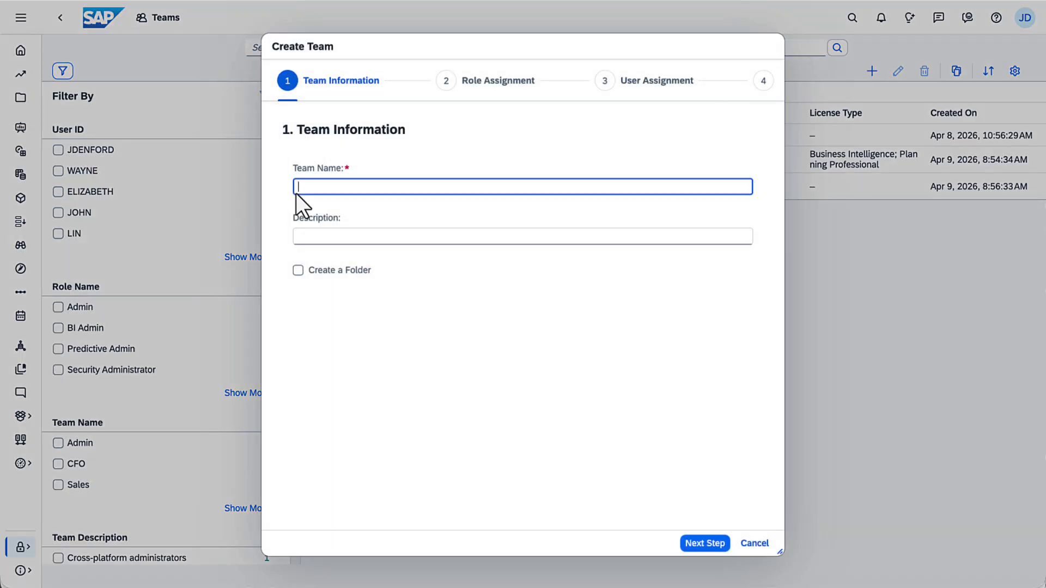
left_click(297, 242)
type("Financial Planning Team")
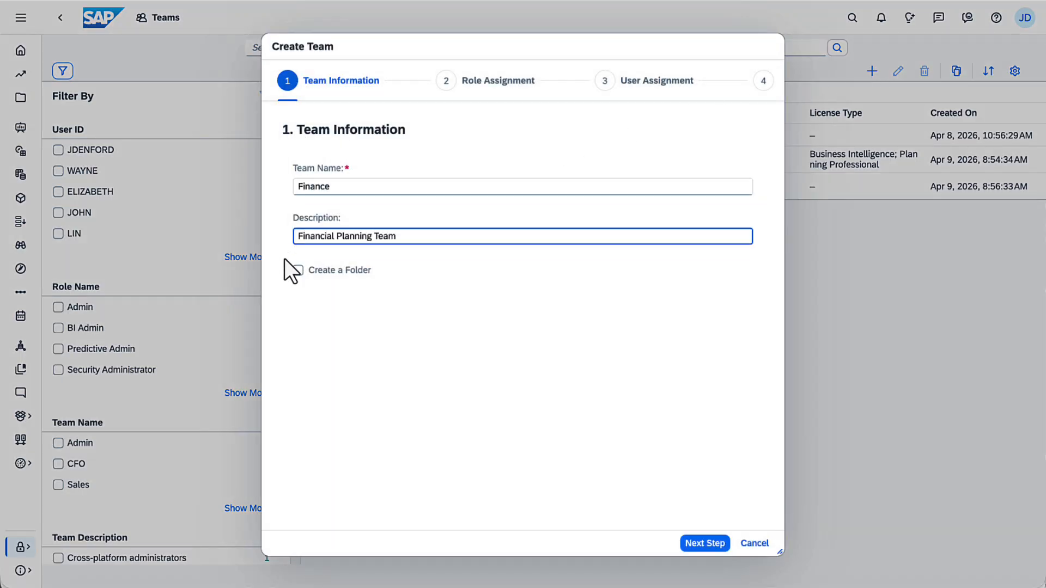
left_click(298, 270)
left_click(329, 327)
type("_wo")
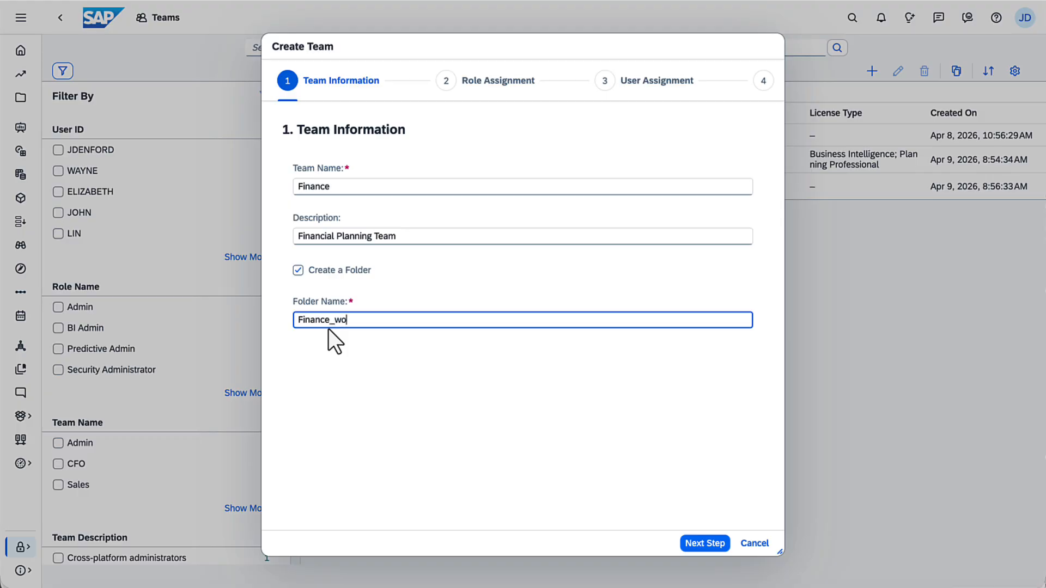
type("rking")
- Skip roles, add five members, and save the Finance team
left_click(706, 544)
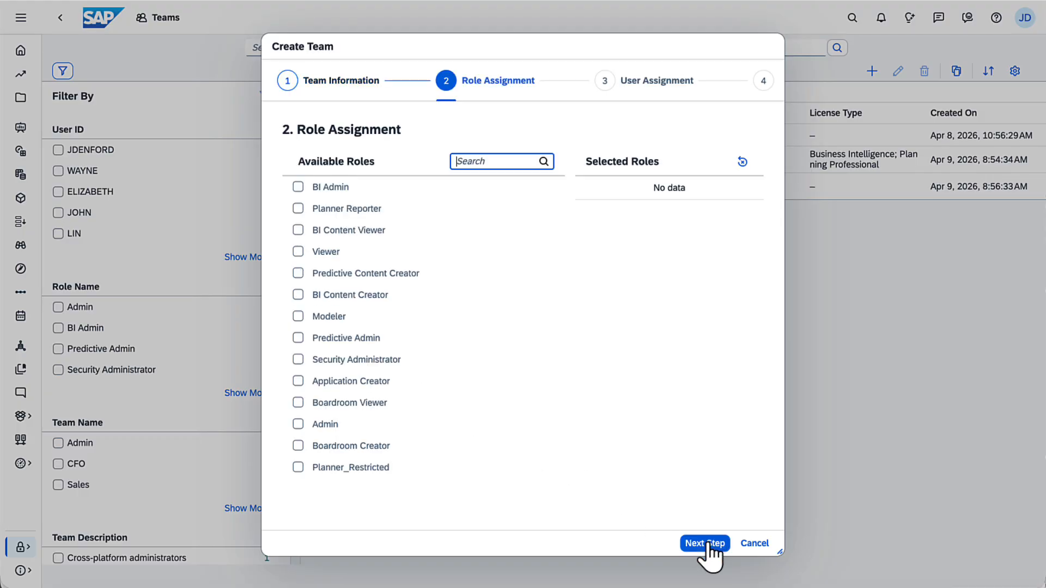
left_click(706, 544)
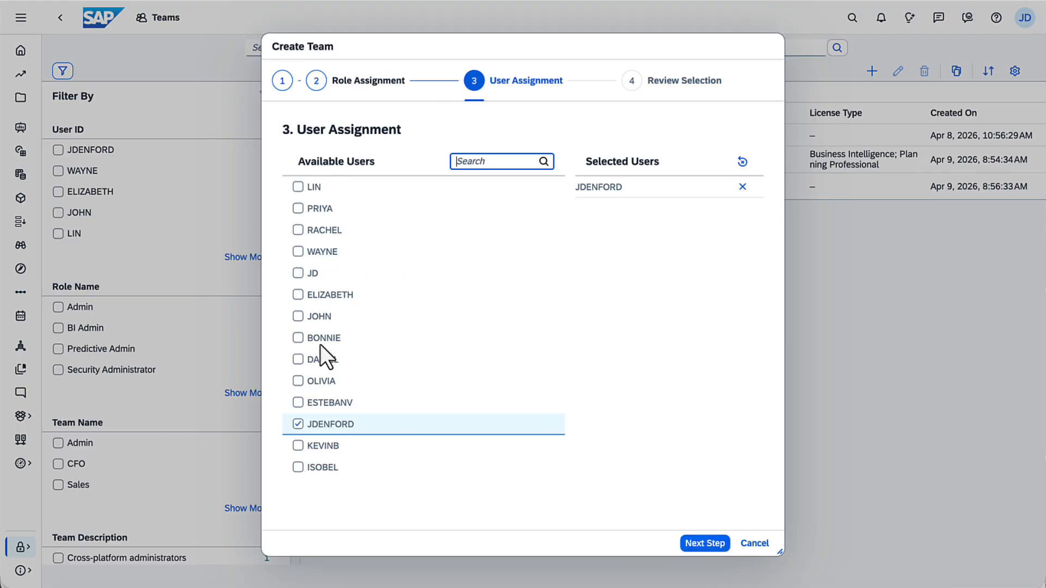
left_click(298, 316)
left_click(298, 338)
left_click(298, 359)
left_click(298, 467)
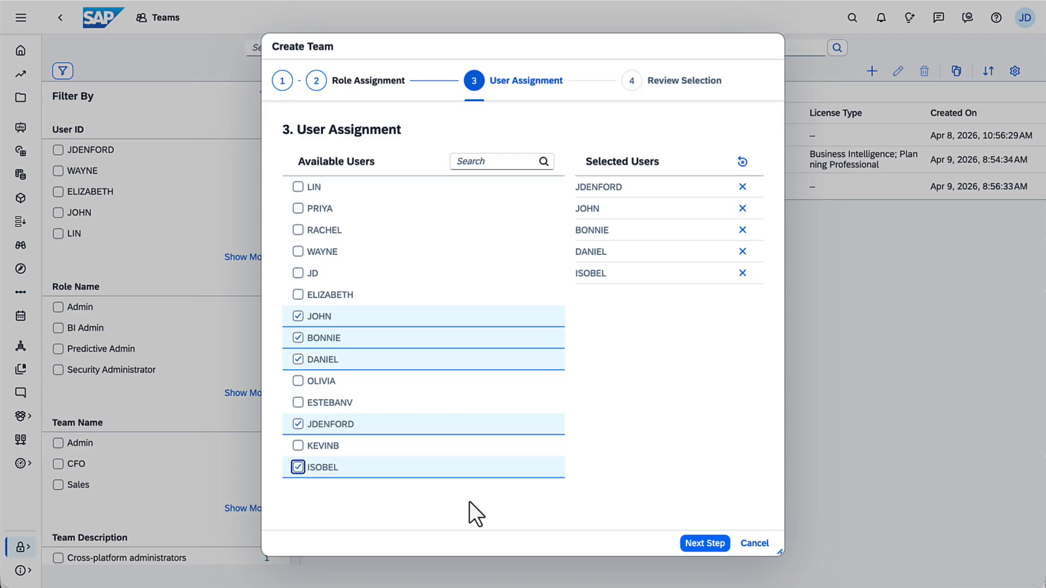
left_click(704, 543)
left_click(713, 544)
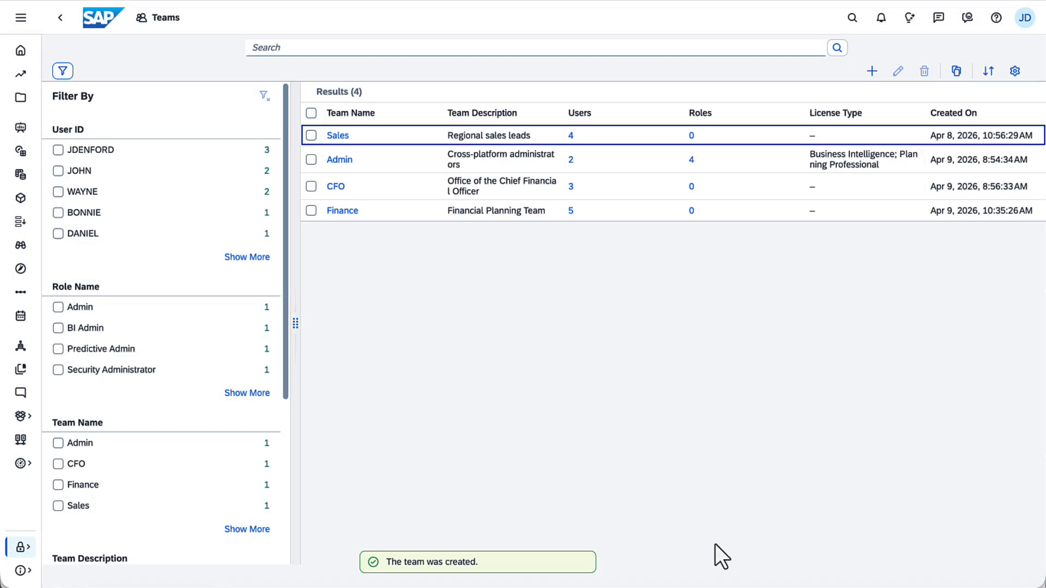
left_click(20, 547)
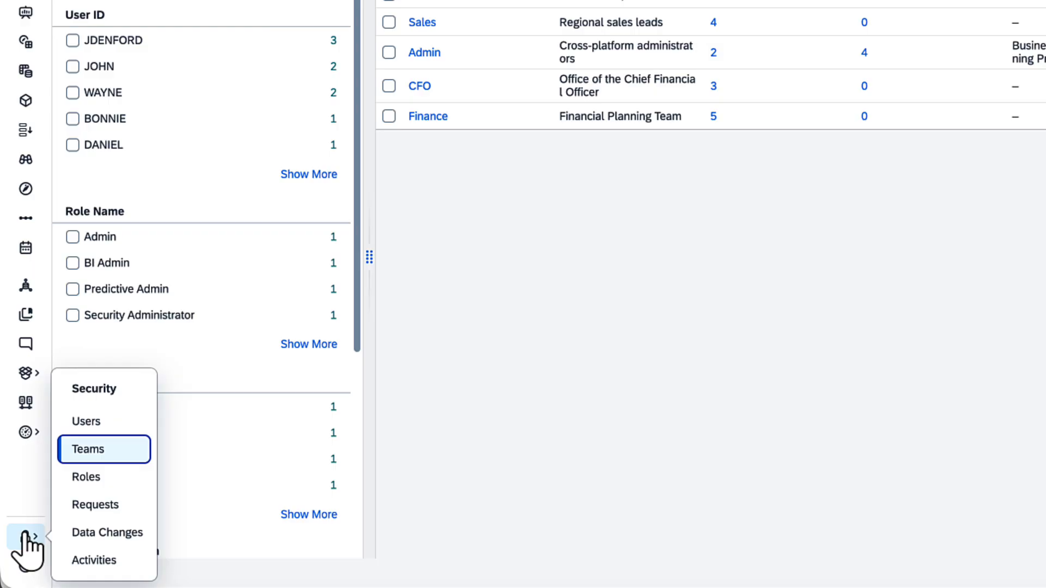